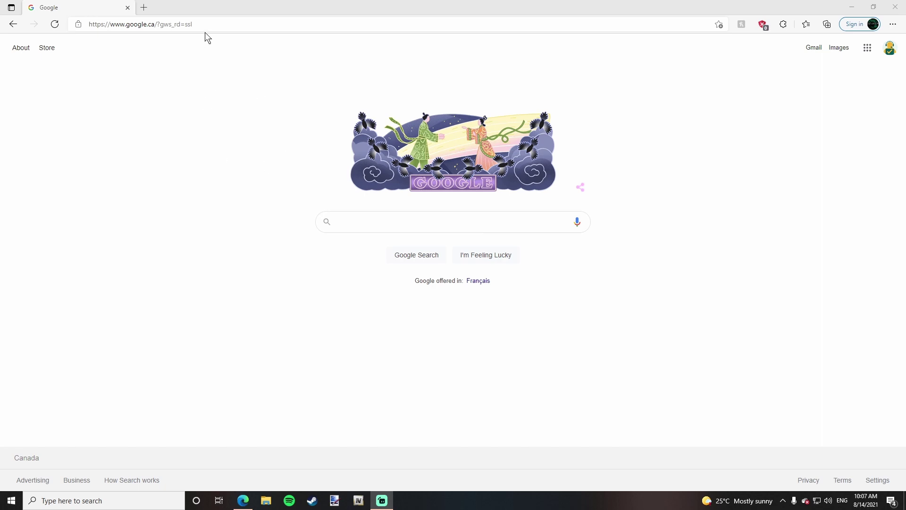
- Search Google for reshade.me and download the ReShade 4.9.1 installer from the site
{"action": "left_click", "coordinate": [356, 222]}
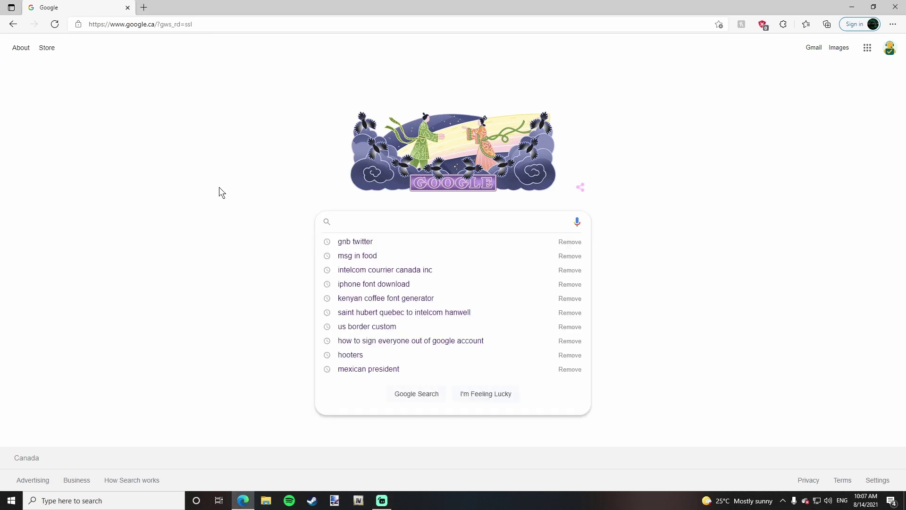
{"action": "type", "text": "reshade"}
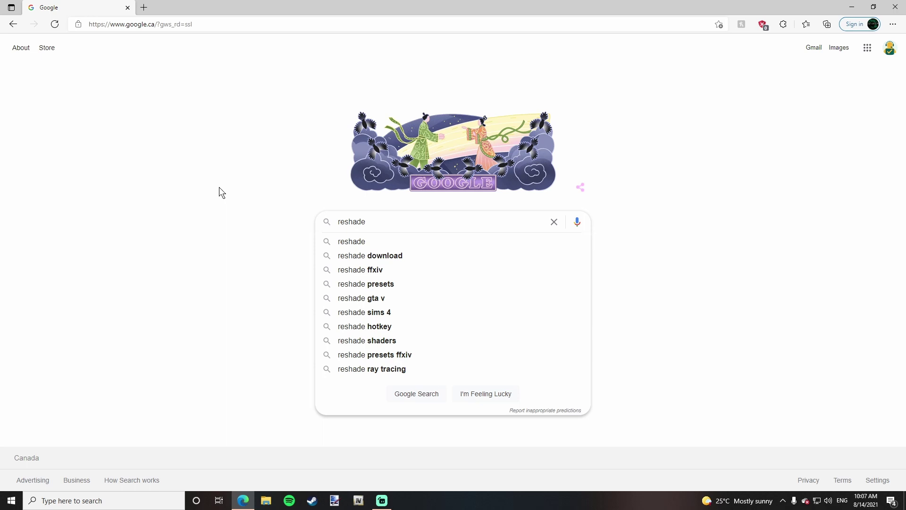
{"action": "type", "text": "."}
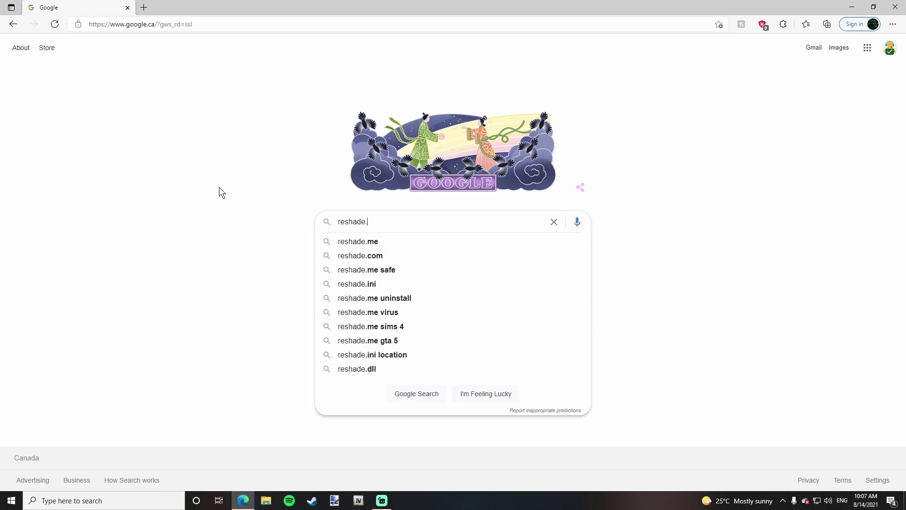
{"action": "type", "text": "me"}
{"action": "key", "text": "Return"}
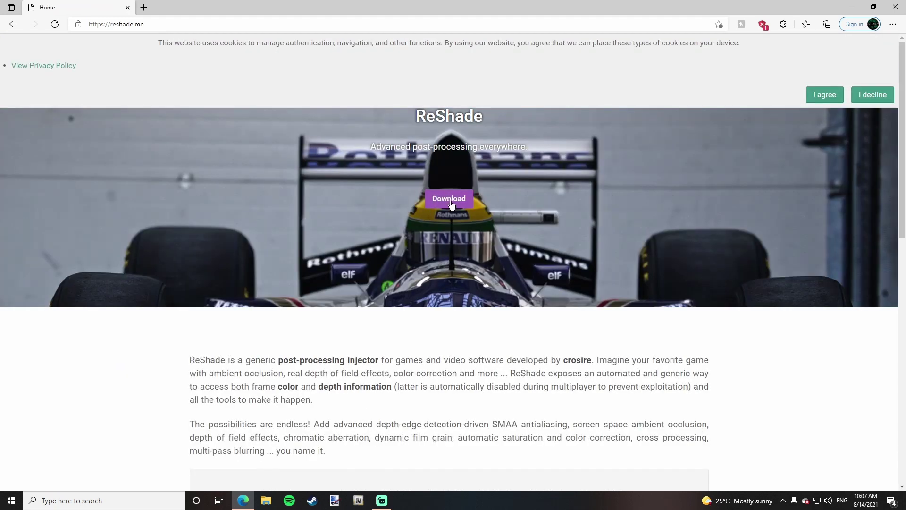
{"action": "left_click", "coordinate": [450, 201]}
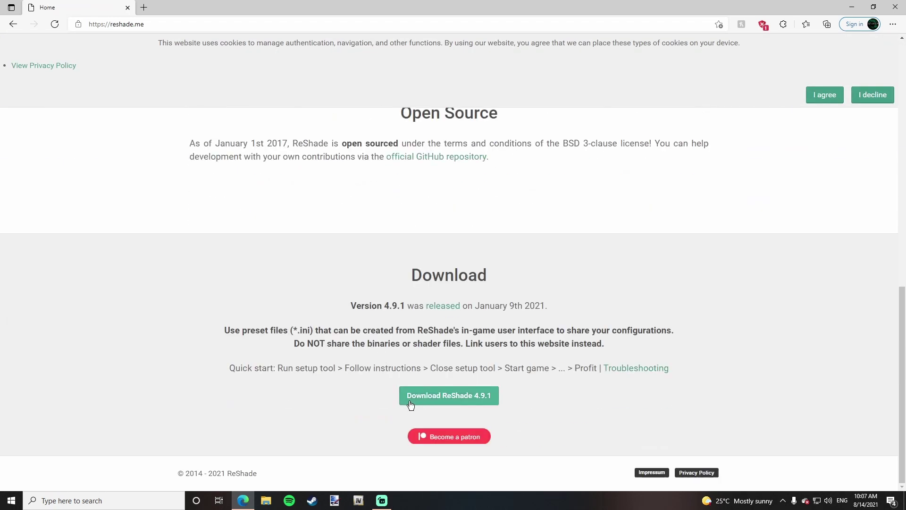
{"action": "left_click", "coordinate": [460, 401]}
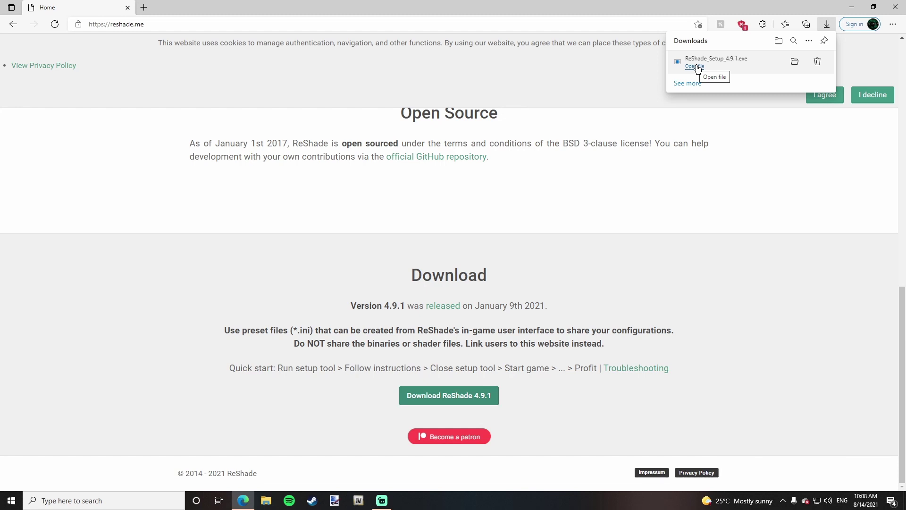
- Launch ReShade_Setup_4.9.1.exe from the Downloads folder in File Explorer
{"action": "left_click", "coordinate": [856, 5]}
{"action": "left_click", "coordinate": [266, 500]}
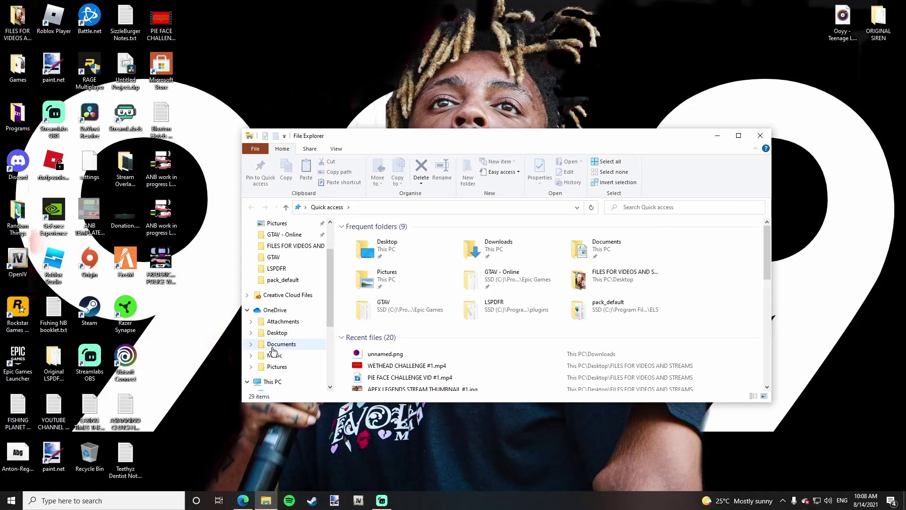
{"action": "scroll", "coordinate": [273, 352], "scroll_direction": "down", "scroll_amount": 2}
{"action": "left_click", "coordinate": [281, 382]}
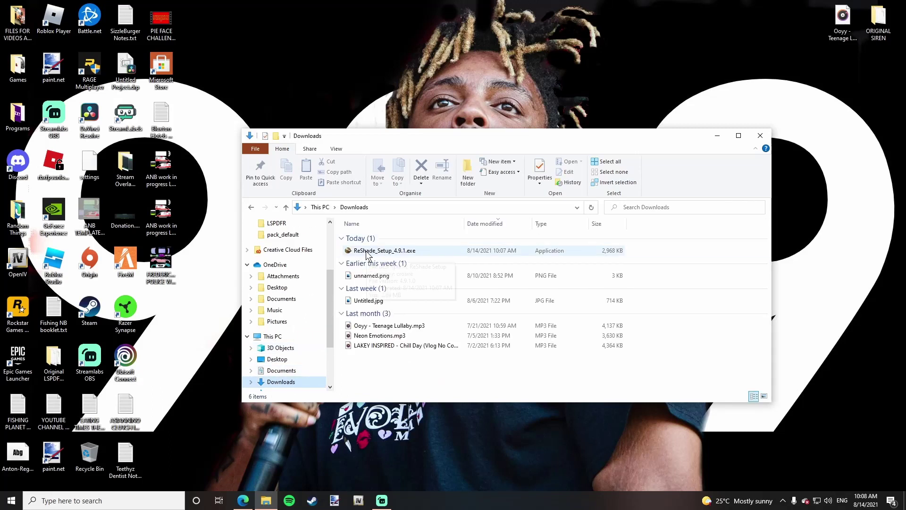
{"action": "double_click", "coordinate": [408, 254]}
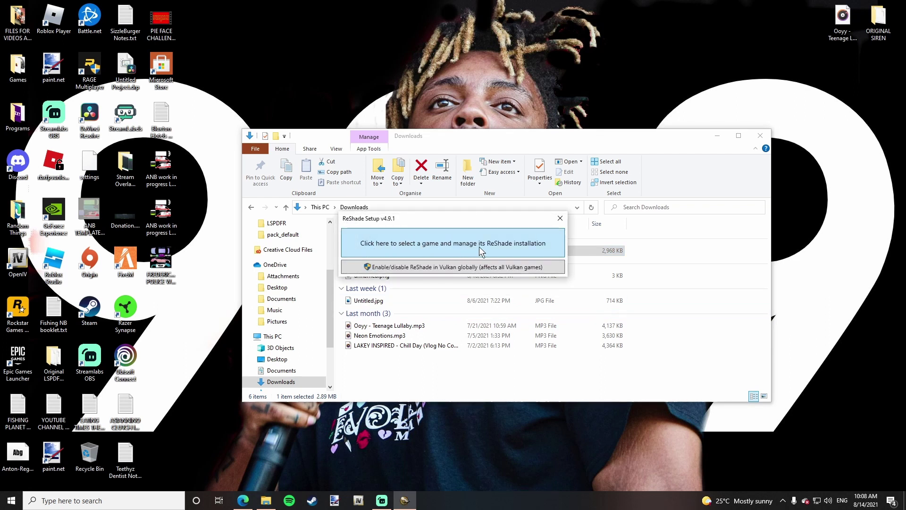
- Select GTA5.exe in C:\Program Files (x86)\Epic Games\GTAV as ReShade's target game
{"action": "left_click", "coordinate": [505, 246]}
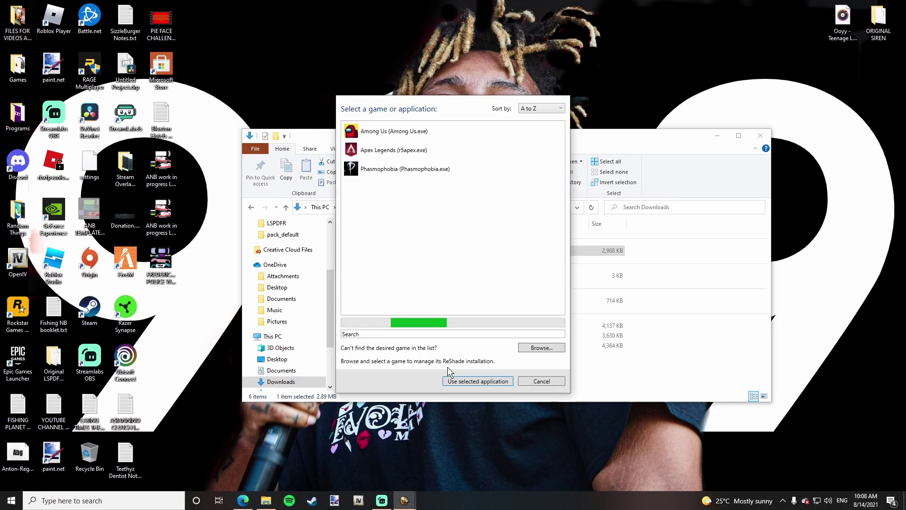
{"action": "left_click", "coordinate": [533, 347]}
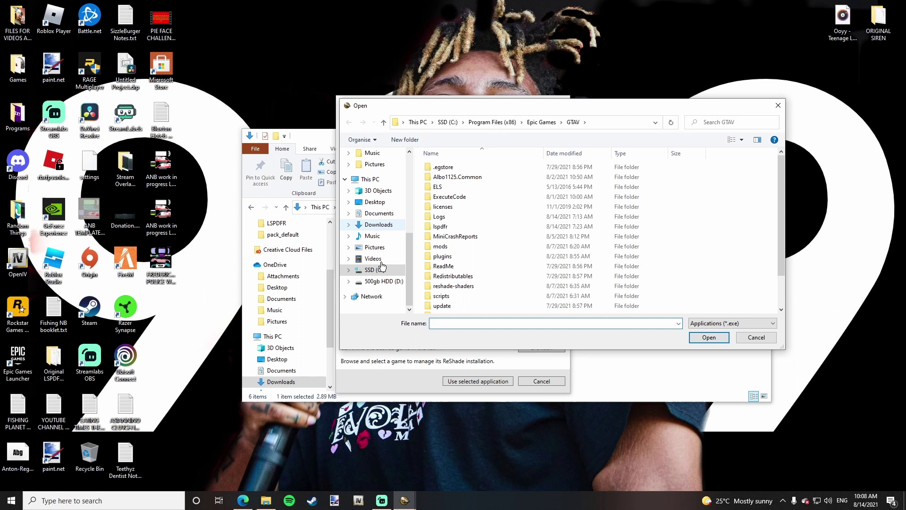
{"action": "scroll", "coordinate": [474, 271], "scroll_direction": "down", "scroll_amount": 2}
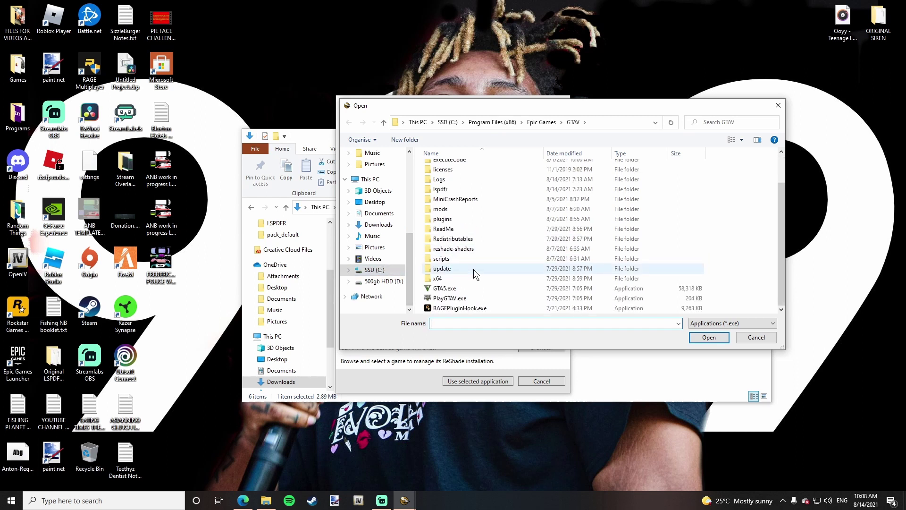
{"action": "left_click", "coordinate": [375, 270]}
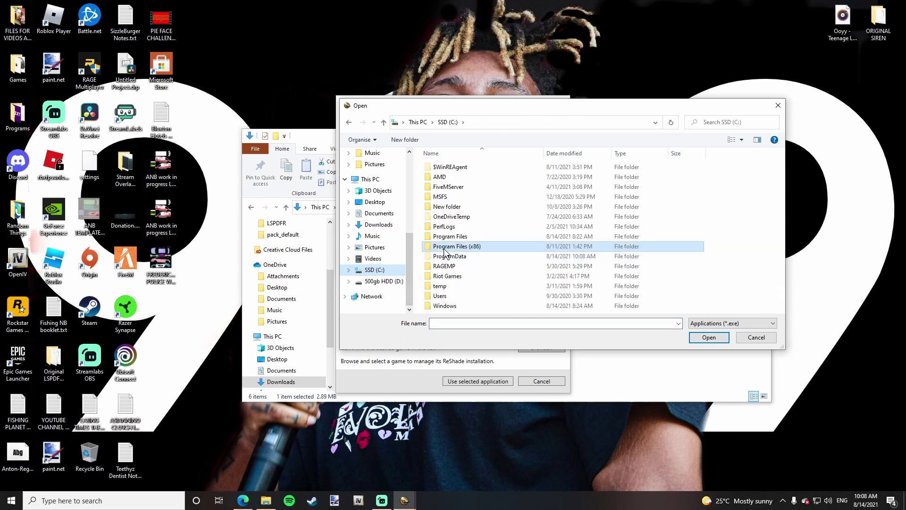
{"action": "double_click", "coordinate": [456, 247]}
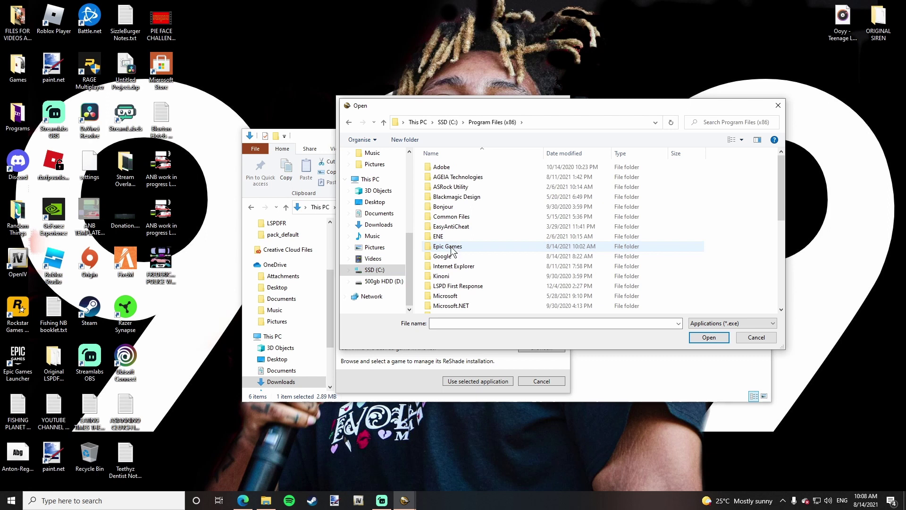
{"action": "double_click", "coordinate": [451, 248]}
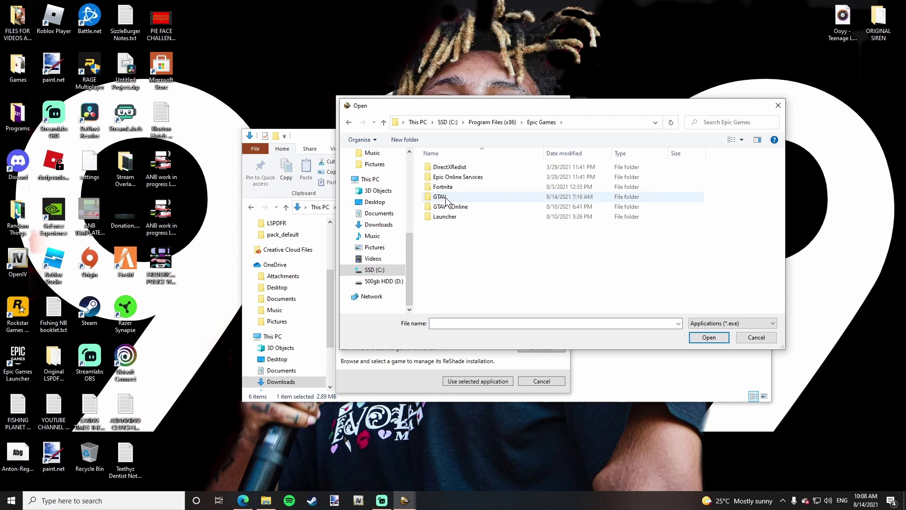
{"action": "left_click", "coordinate": [446, 201]}
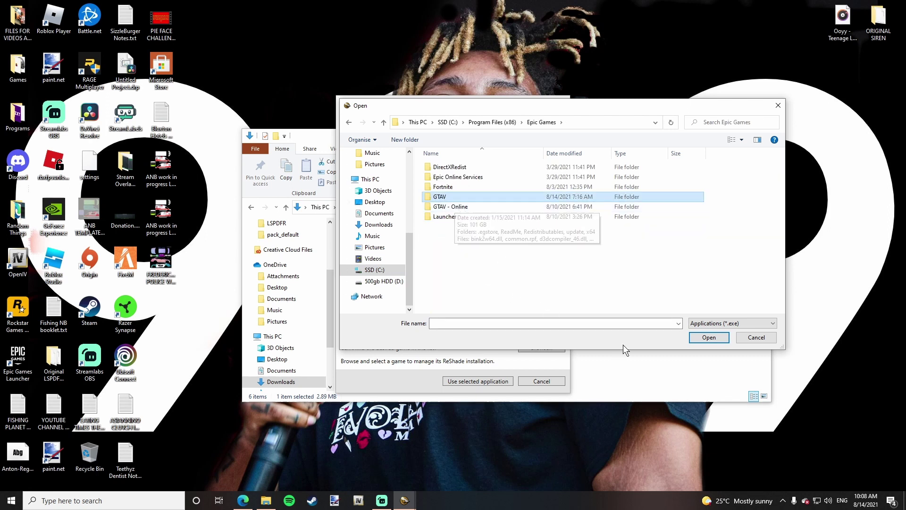
{"action": "double_click", "coordinate": [456, 197]}
{"action": "scroll", "coordinate": [487, 249], "scroll_direction": "down", "scroll_amount": 5}
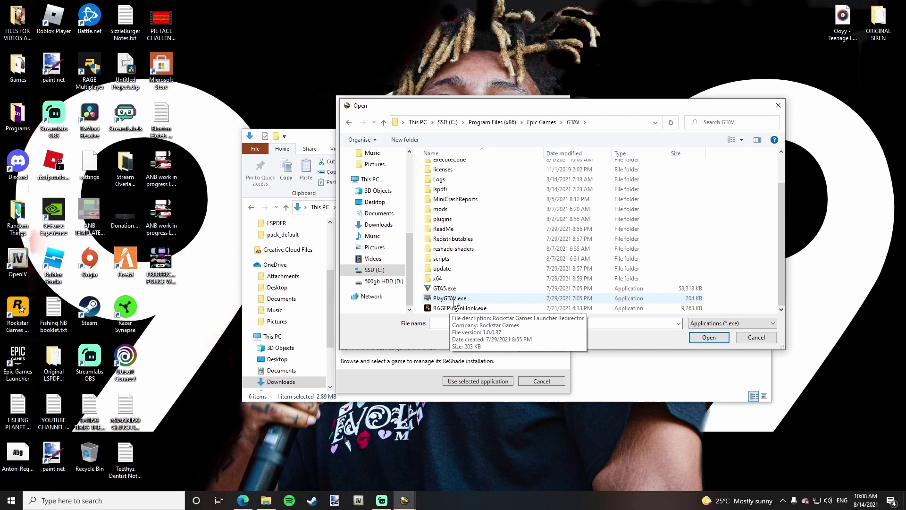
{"action": "left_click", "coordinate": [446, 290]}
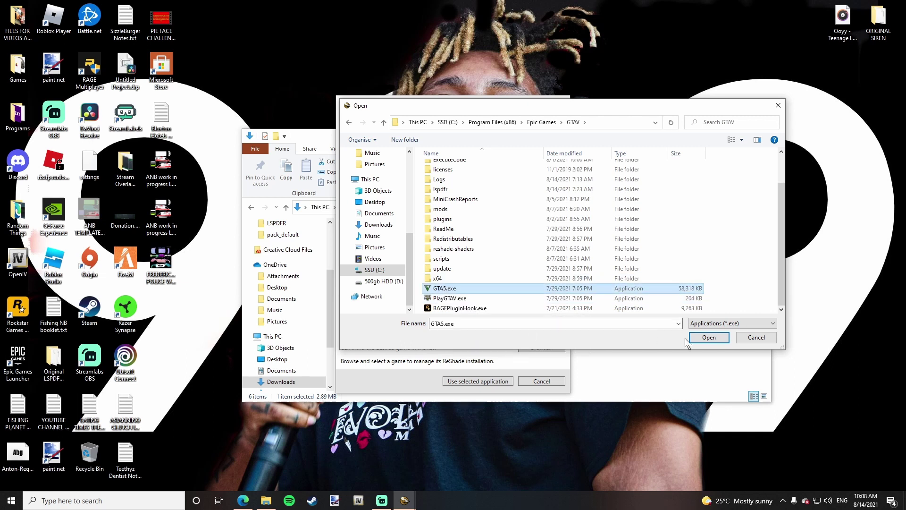
{"action": "left_click", "coordinate": [708, 338]}
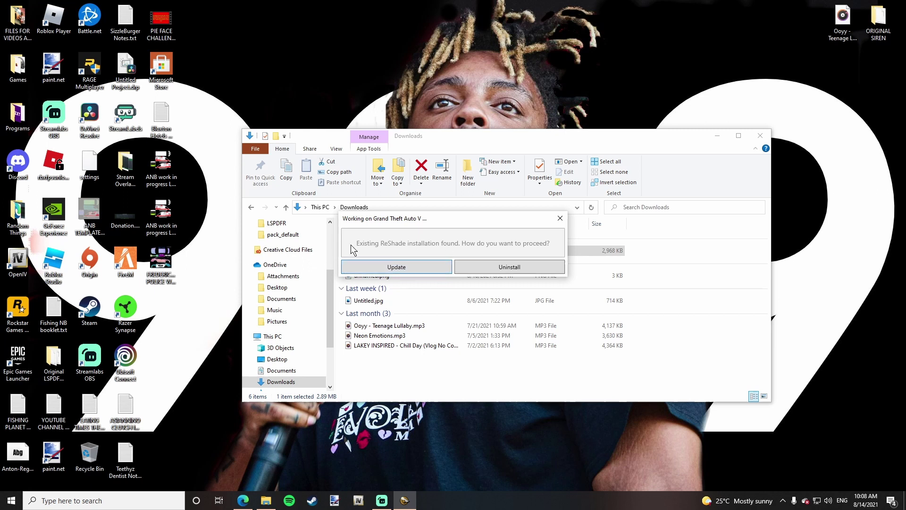
- Update the existing ReShade install with all effect packages, then close setup and Downloads
{"action": "left_click", "coordinate": [399, 267]}
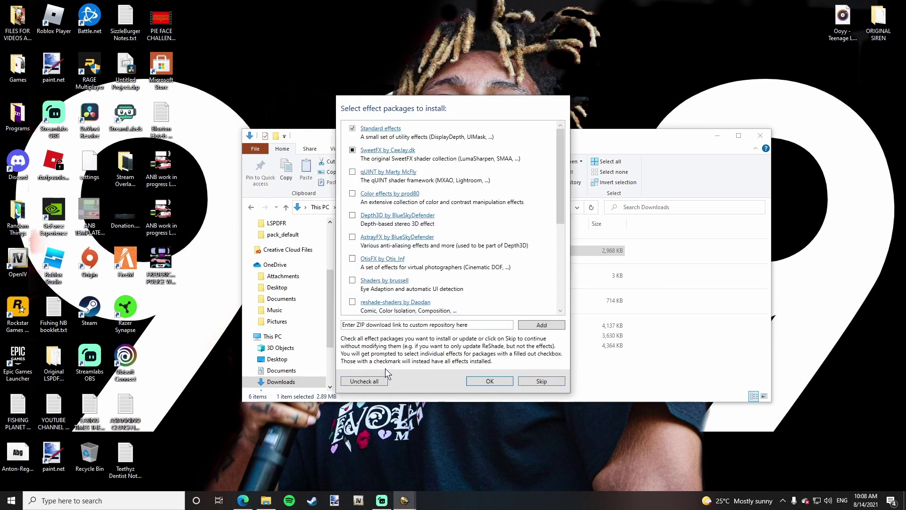
{"action": "left_click", "coordinate": [366, 383]}
{"action": "scroll", "coordinate": [481, 234], "scroll_direction": "down", "scroll_amount": 3}
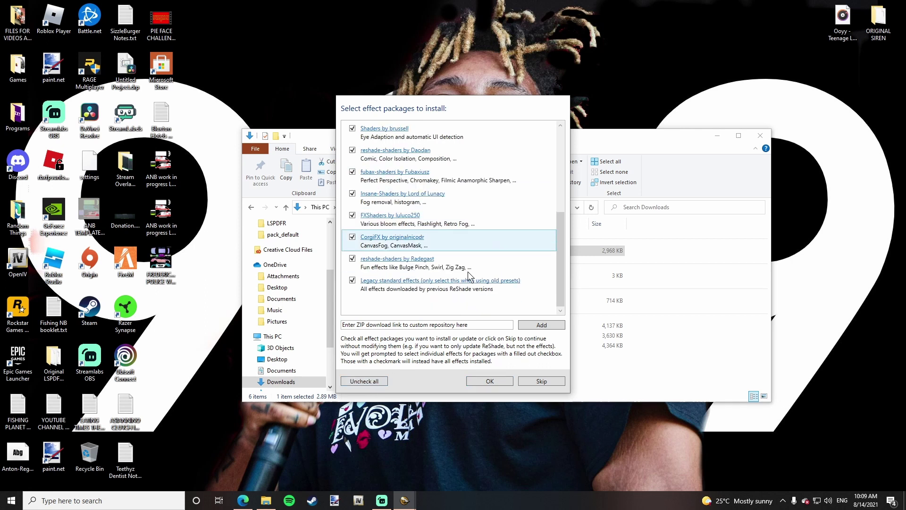
{"action": "scroll", "coordinate": [453, 268], "scroll_direction": "up", "scroll_amount": 3}
{"action": "scroll", "coordinate": [442, 260], "scroll_direction": "down", "scroll_amount": 3}
{"action": "scroll", "coordinate": [425, 276], "scroll_direction": "up", "scroll_amount": 2}
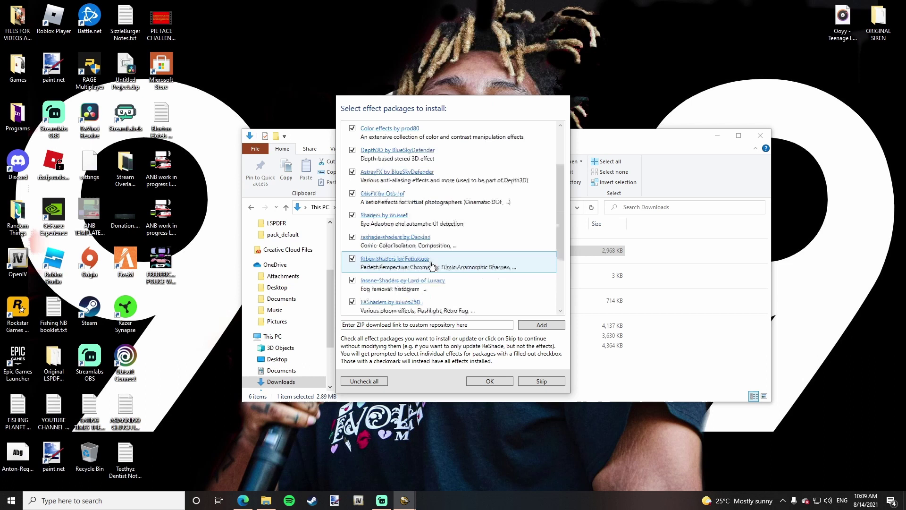
{"action": "left_click", "coordinate": [486, 382]}
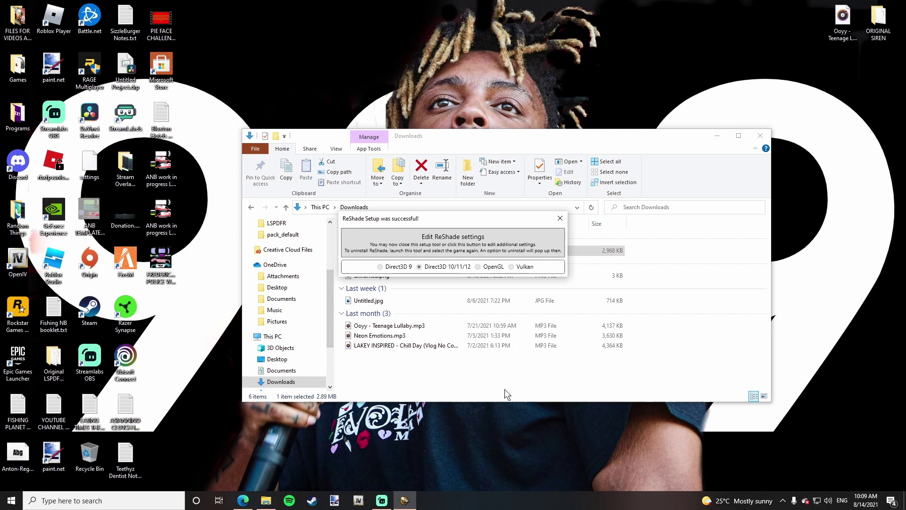
{"action": "left_click", "coordinate": [561, 218]}
{"action": "left_click", "coordinate": [760, 136]}
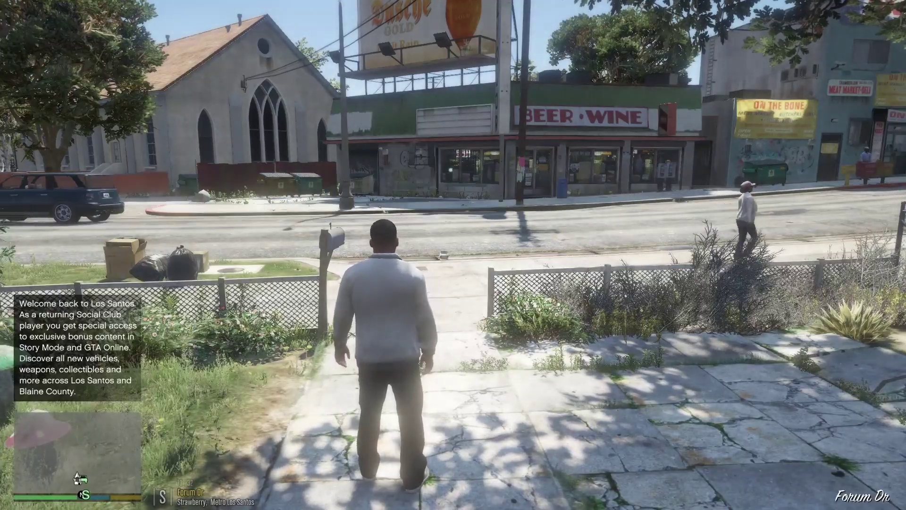
- Bring up the ReShade overlay inside GTA V with the Home key
{"action": "key", "text": "Home"}
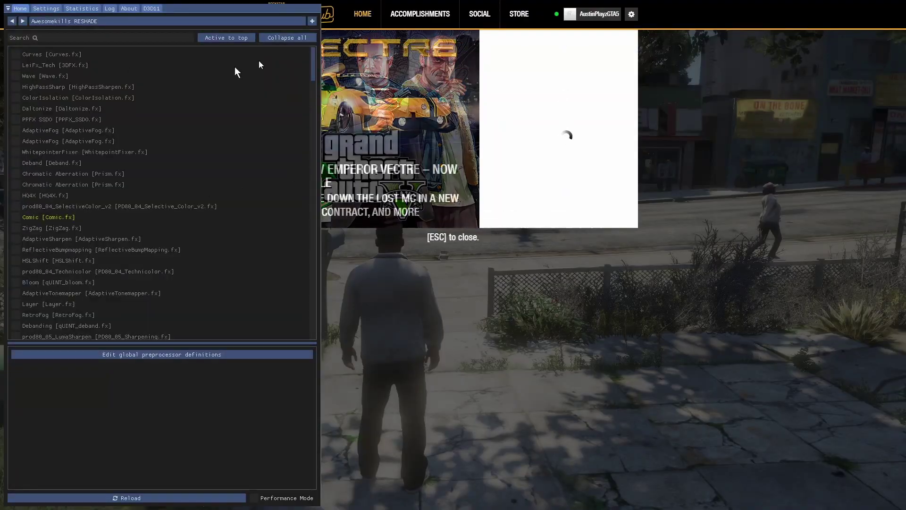
{"action": "scroll", "coordinate": [113, 205], "scroll_direction": "down", "scroll_amount": 5}
{"action": "scroll", "coordinate": [105, 228], "scroll_direction": "down", "scroll_amount": 5}
{"action": "scroll", "coordinate": [106, 225], "scroll_direction": "down", "scroll_amount": 5}
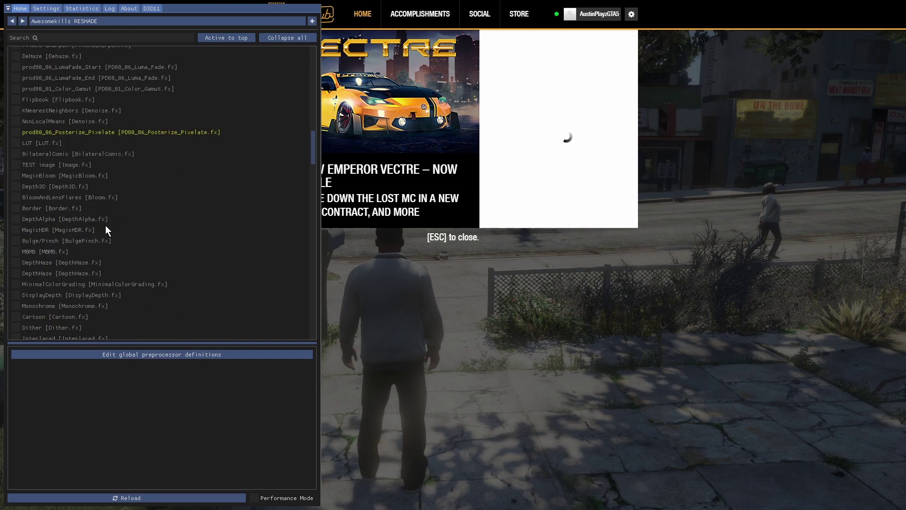
{"action": "scroll", "coordinate": [106, 226], "scroll_direction": "down", "scroll_amount": 3}
{"action": "scroll", "coordinate": [82, 225], "scroll_direction": "down", "scroll_amount": 3}
{"action": "scroll", "coordinate": [71, 223], "scroll_direction": "down", "scroll_amount": 3}
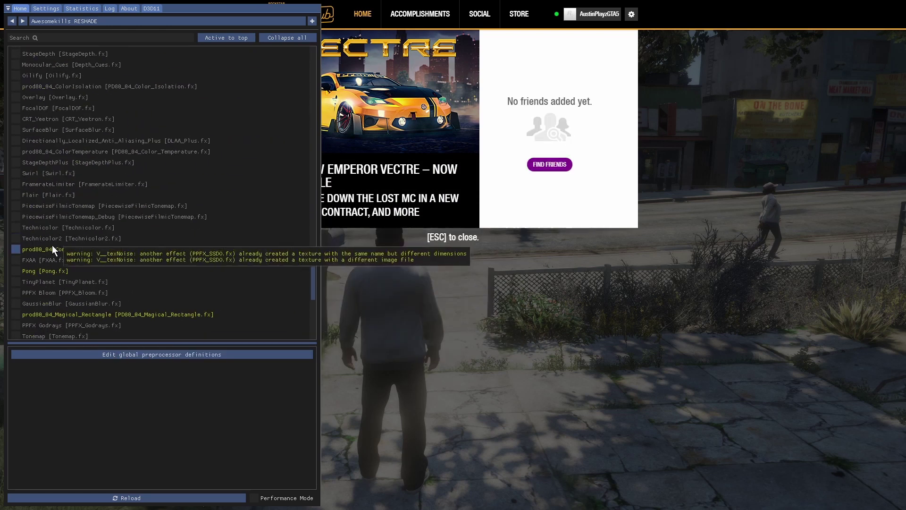
{"action": "scroll", "coordinate": [49, 244], "scroll_direction": "down", "scroll_amount": 5}
{"action": "scroll", "coordinate": [48, 241], "scroll_direction": "down", "scroll_amount": 5}
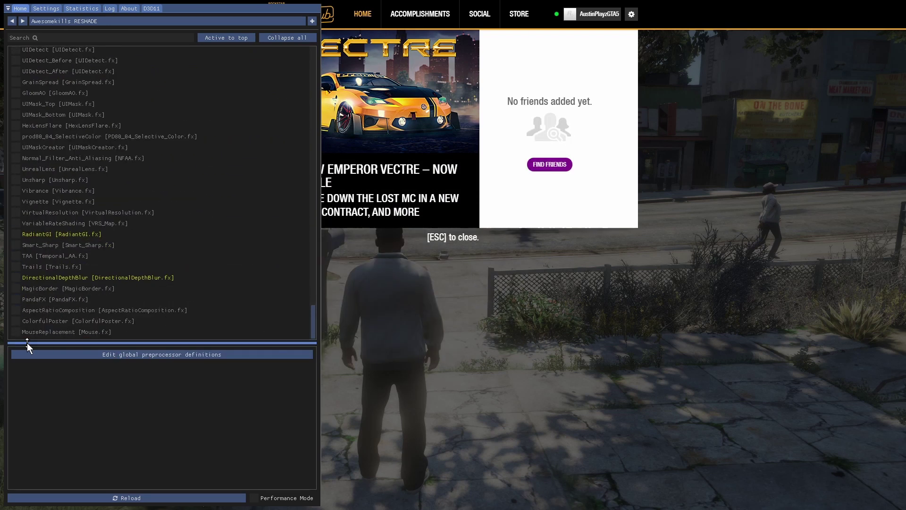
{"action": "scroll", "coordinate": [16, 303], "scroll_direction": "up", "scroll_amount": 1}
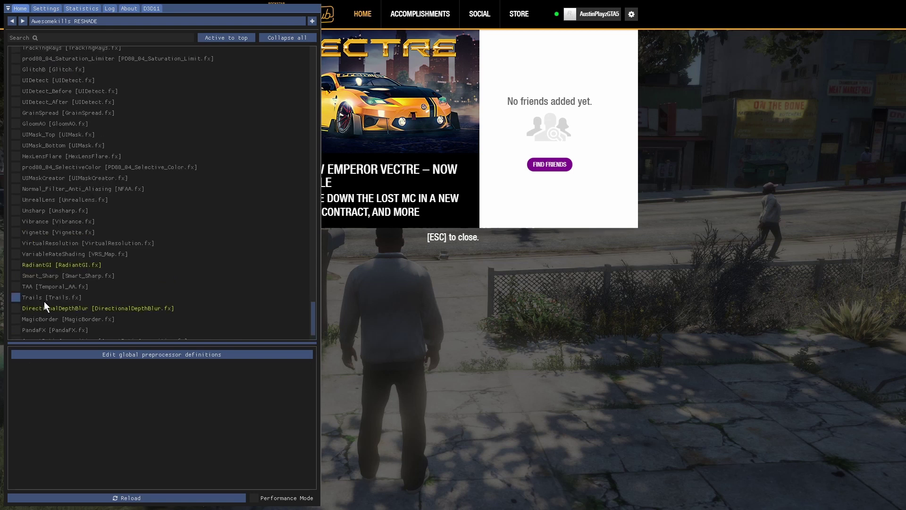
{"action": "scroll", "coordinate": [66, 261], "scroll_direction": "up", "scroll_amount": 6}
{"action": "scroll", "coordinate": [74, 255], "scroll_direction": "up", "scroll_amount": 6}
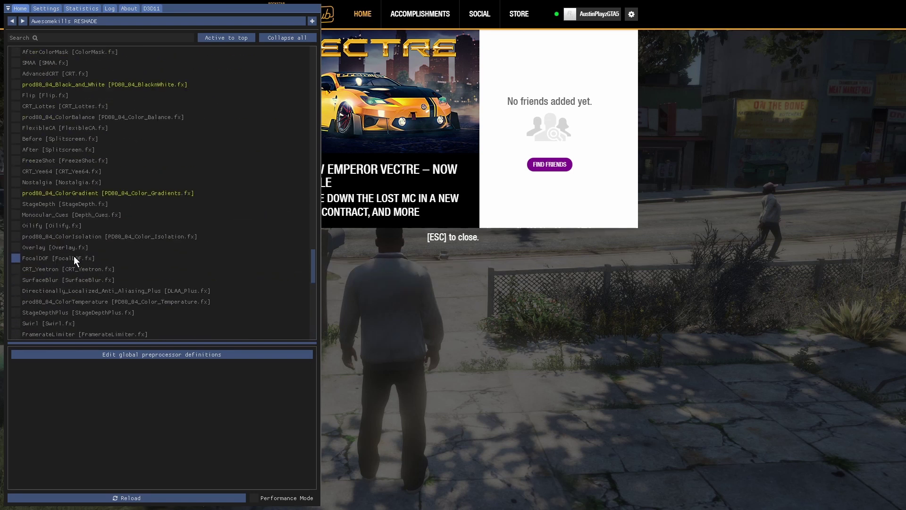
{"action": "scroll", "coordinate": [71, 258], "scroll_direction": "up", "scroll_amount": 6}
{"action": "scroll", "coordinate": [83, 237], "scroll_direction": "up", "scroll_amount": 6}
{"action": "scroll", "coordinate": [98, 215], "scroll_direction": "up", "scroll_amount": 5}
{"action": "scroll", "coordinate": [111, 191], "scroll_direction": "up", "scroll_amount": 5}
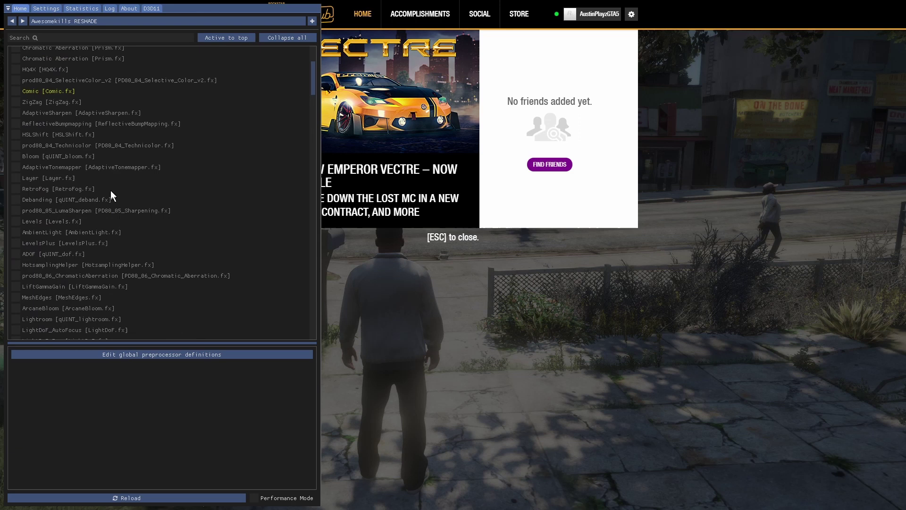
{"action": "scroll", "coordinate": [100, 107], "scroll_direction": "up", "scroll_amount": 5}
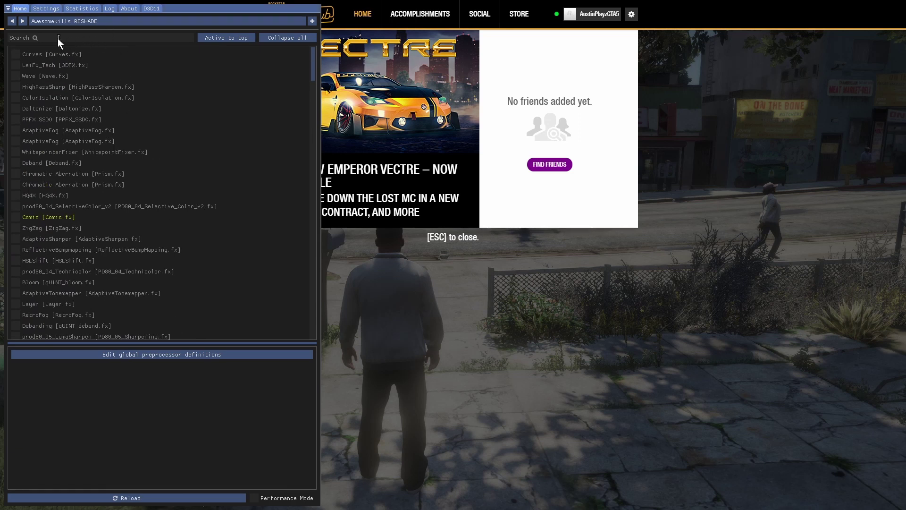
{"action": "type", "text": "vib"}
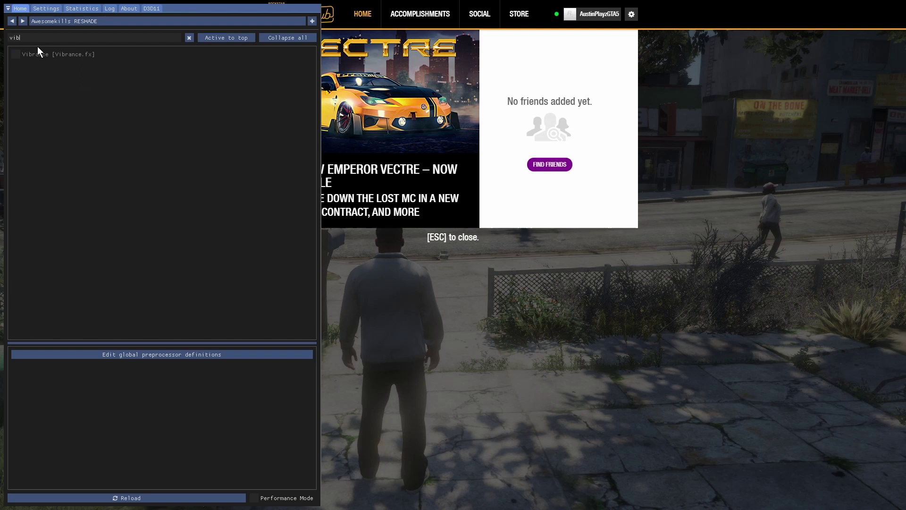
- Search 'sharpen', enable AdaptiveSharpen and set its sharpening strength to 1.11
{"action": "key", "text": "BackSpace"}
{"action": "key", "text": "BackSpace"}
{"action": "key", "text": "BackSpace"}
{"action": "type", "text": "sharpen"}
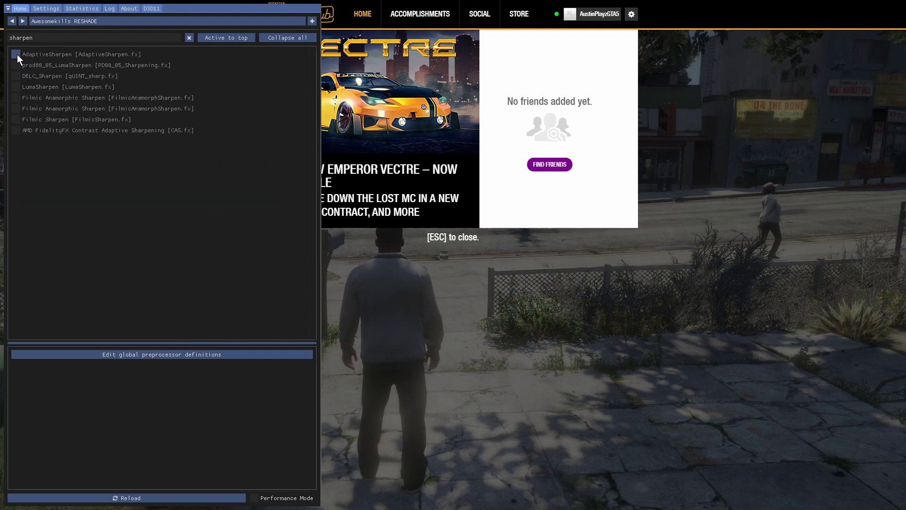
{"action": "left_click", "coordinate": [15, 54]}
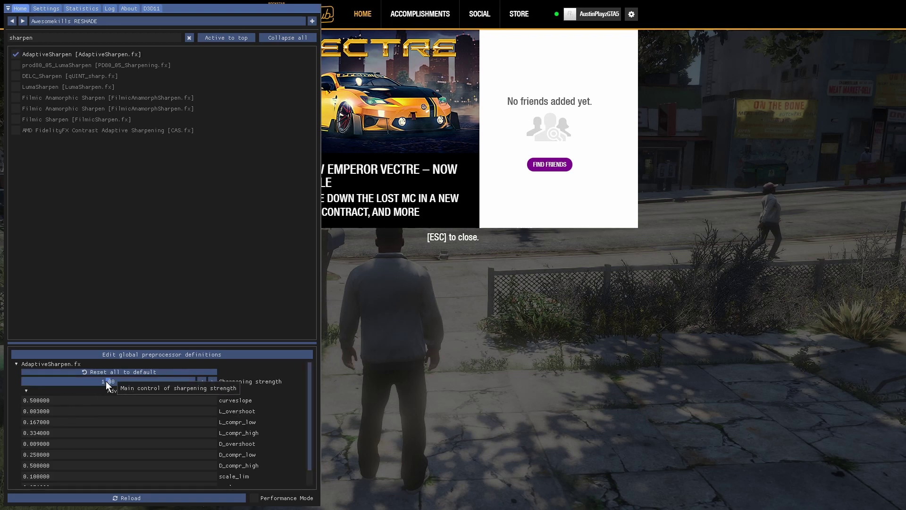
{"action": "left_click", "coordinate": [16, 55]}
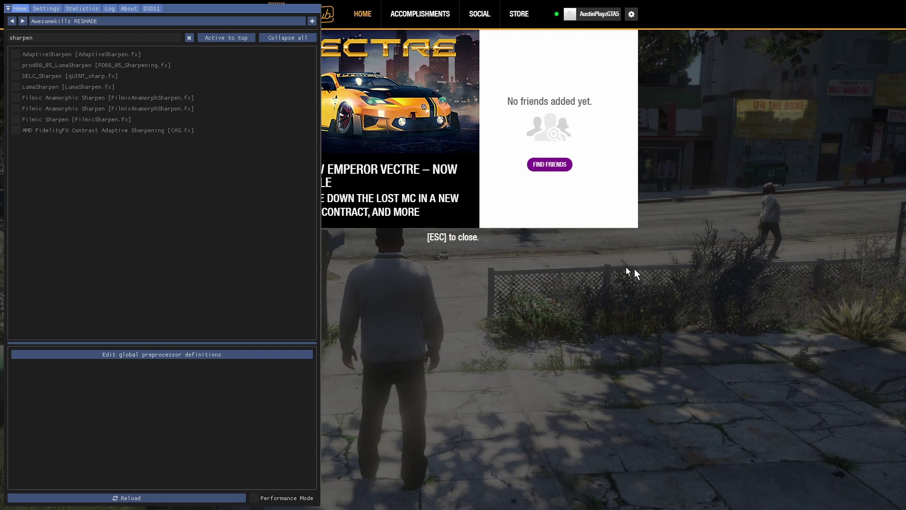
{"action": "left_click", "coordinate": [16, 54]}
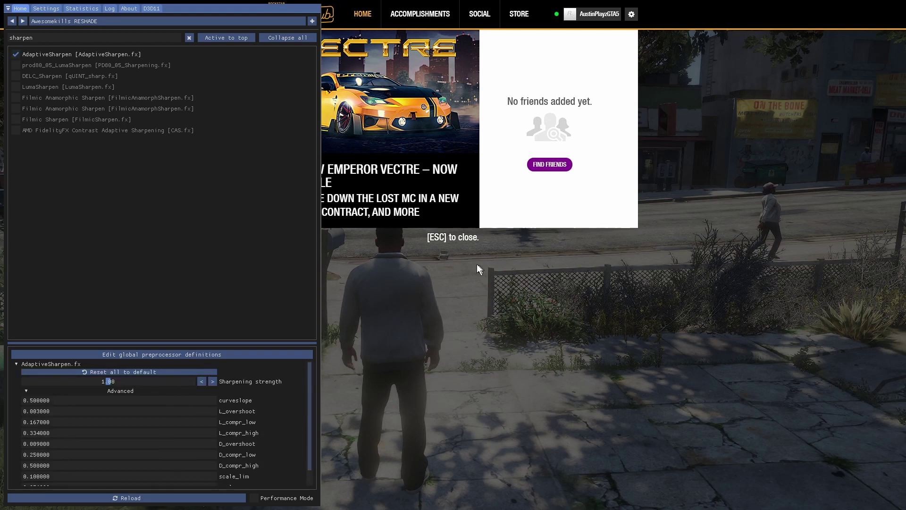
{"action": "left_click", "coordinate": [17, 56]}
{"action": "left_click", "coordinate": [17, 56]}
{"action": "mouse_move", "coordinate": [113, 379]}
{"action": "left_mouse_down"}
{"action": "mouse_move", "coordinate": [155, 384]}
{"action": "mouse_move", "coordinate": [117, 380]}
{"action": "left_mouse_up"}
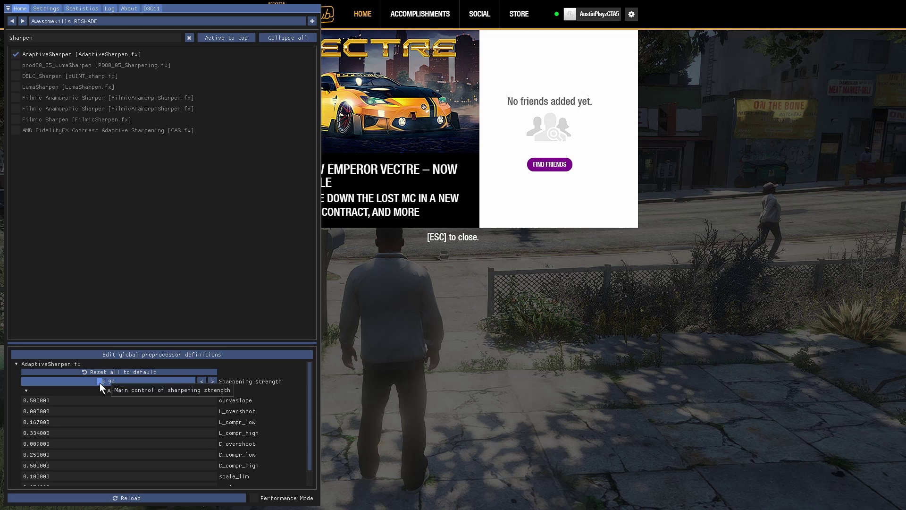
{"action": "left_click", "coordinate": [51, 39]}
- Search 'vibr', enable Vibrance and raise its strength to 1.000
{"action": "key", "text": "BackSpace"}
{"action": "type", "text": "1.11"}
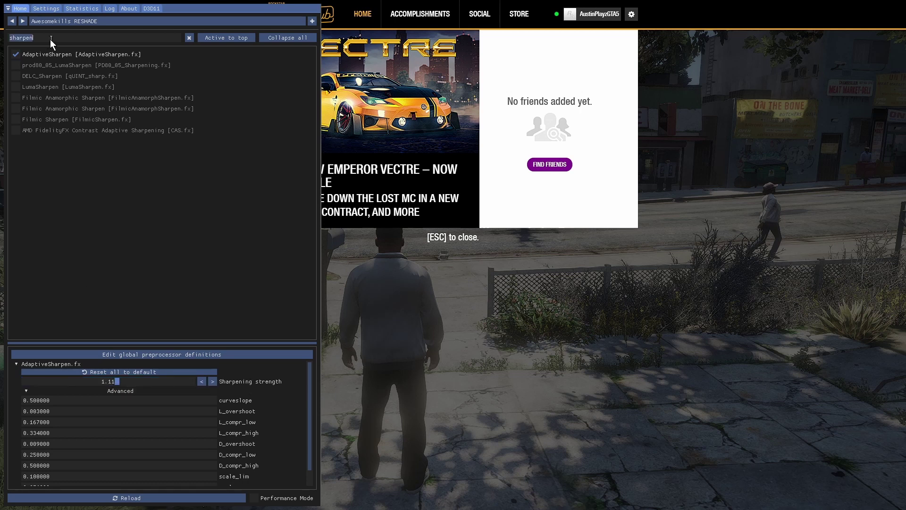
{"action": "type", "text": "vibr"}
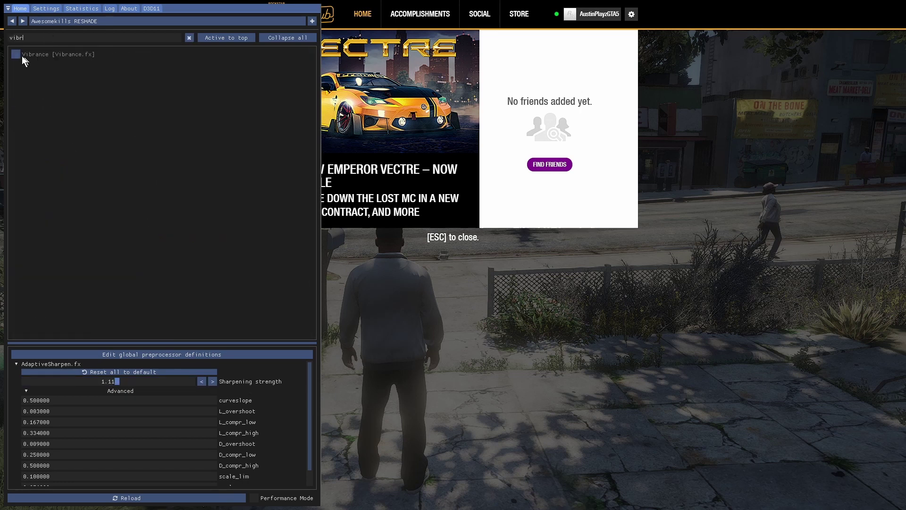
{"action": "left_click", "coordinate": [16, 54]}
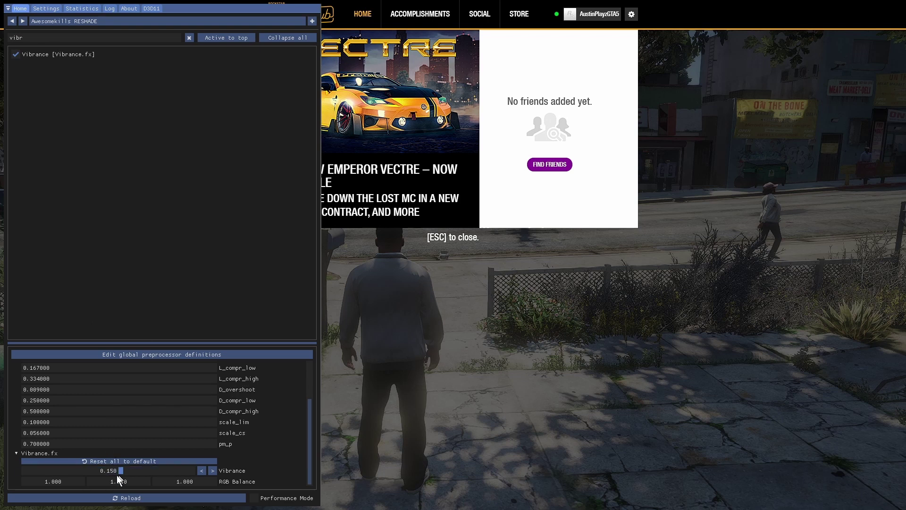
{"action": "left_click_drag", "start_coordinate": [122, 471], "coordinate": [196, 472]}
- Hide the ReShade and Social Club overlays and walk around to compare the look
{"action": "key", "text": "Home"}
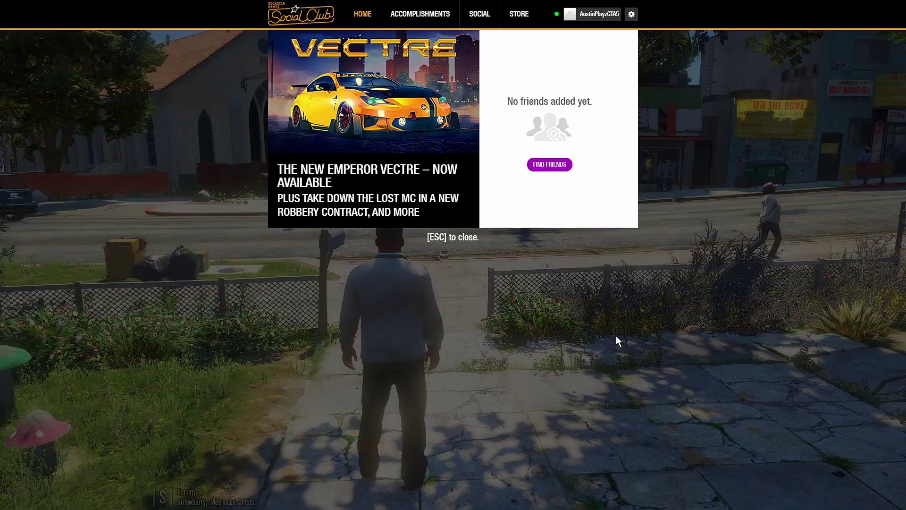
{"action": "key", "text": "Escape"}
{"action": "key", "text": "w"}
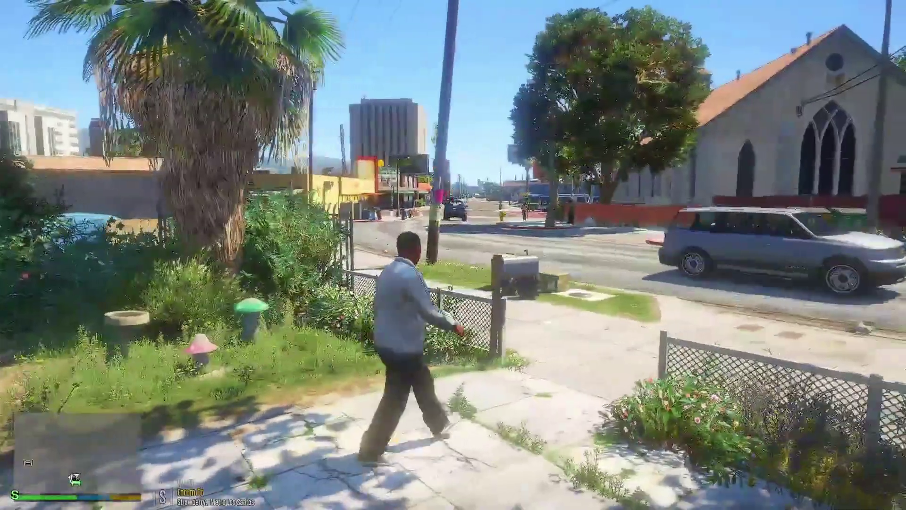